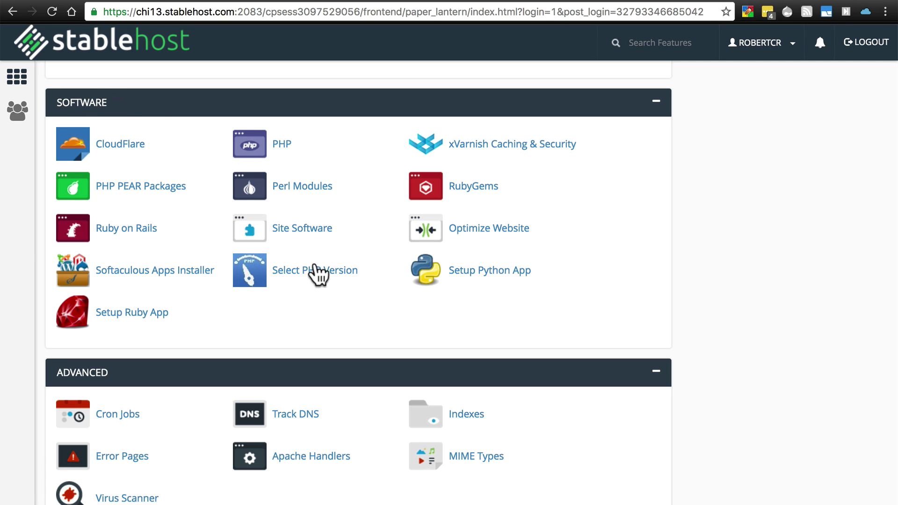
Keep PHP 5.6 selected in cPanel's PHP Selector, then return to the Magento readiness check.
{"action": "left_click", "coordinate": [299, 271]}
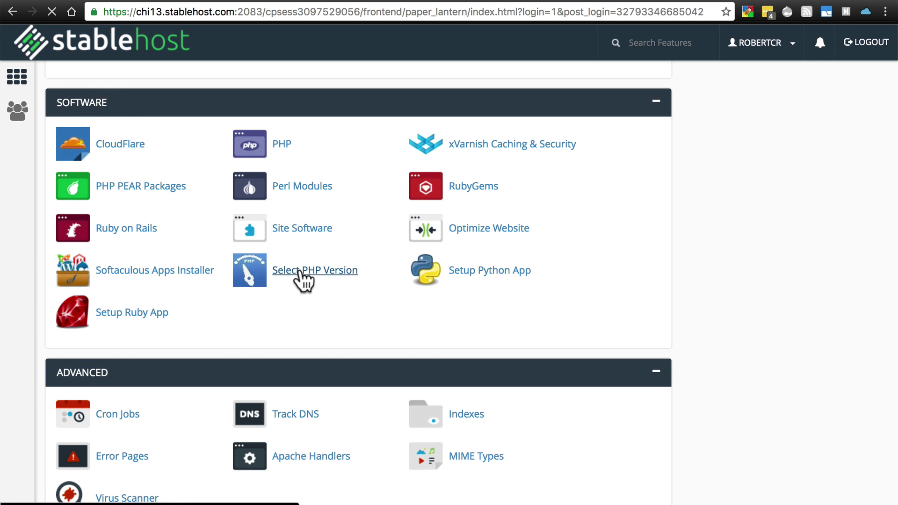
{"action": "left_click", "coordinate": [172, 154]}
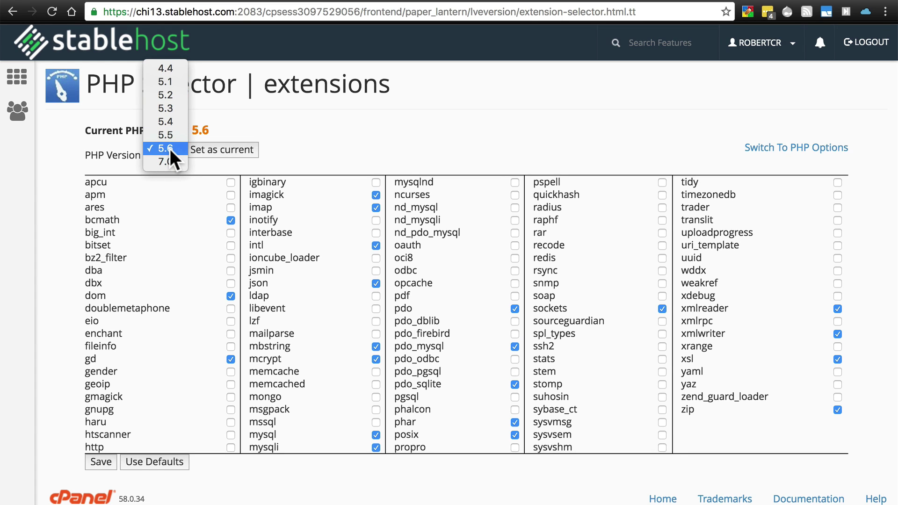
{"action": "left_click", "coordinate": [170, 149]}
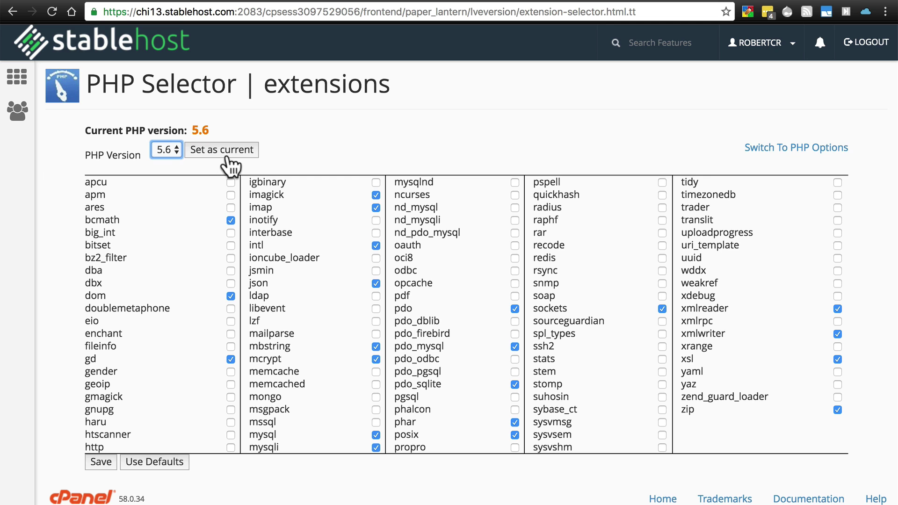
{"action": "key", "text": "ctrl+Right"}
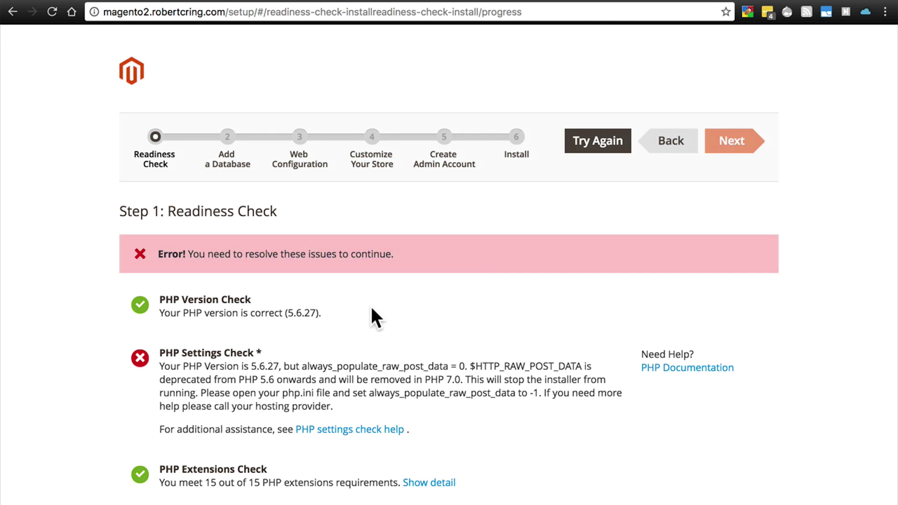
{"action": "key", "text": "ctrl+Left"}
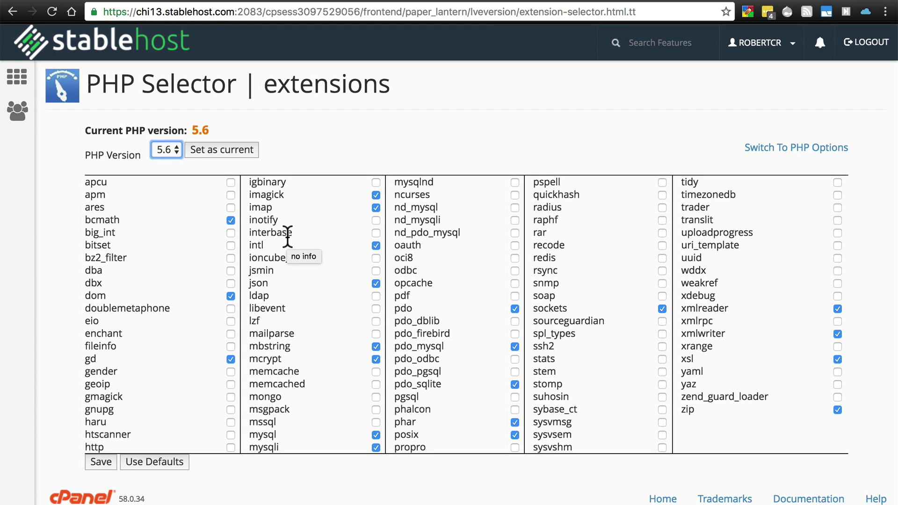
{"action": "key", "text": "ctrl+Right"}
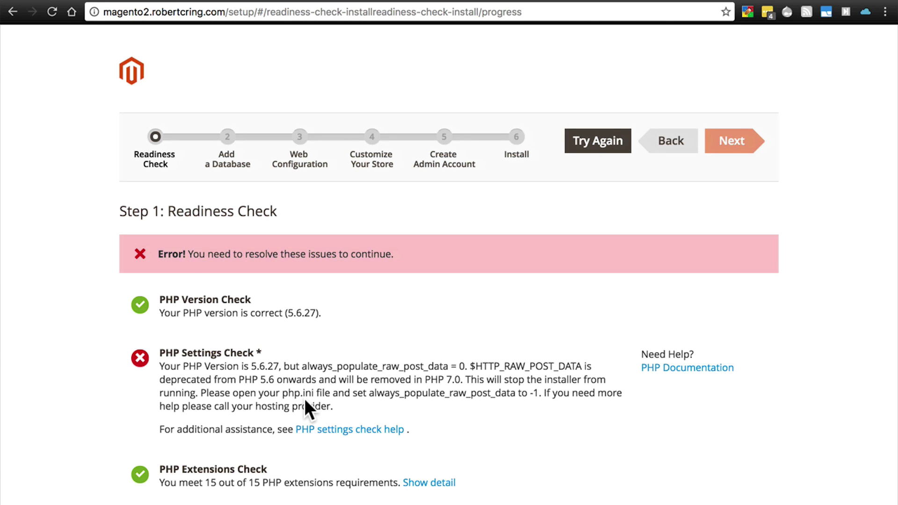
Append a '; For Magento' comment and 'always_populate_raw_post_data = -1' to the end of php.ini.
{"action": "key", "text": "ctrl+Left"}
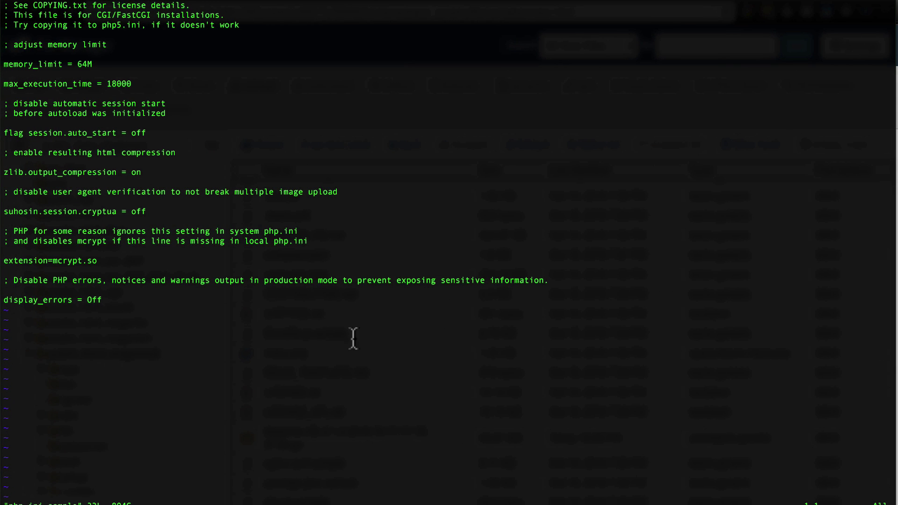
{"action": "key", "text": "shift+g"}
{"action": "key", "text": "o"}
{"action": "key", "text": "Return"}
{"action": "type", "text": "; For Magento"}
{"action": "key", "text": "Return"}
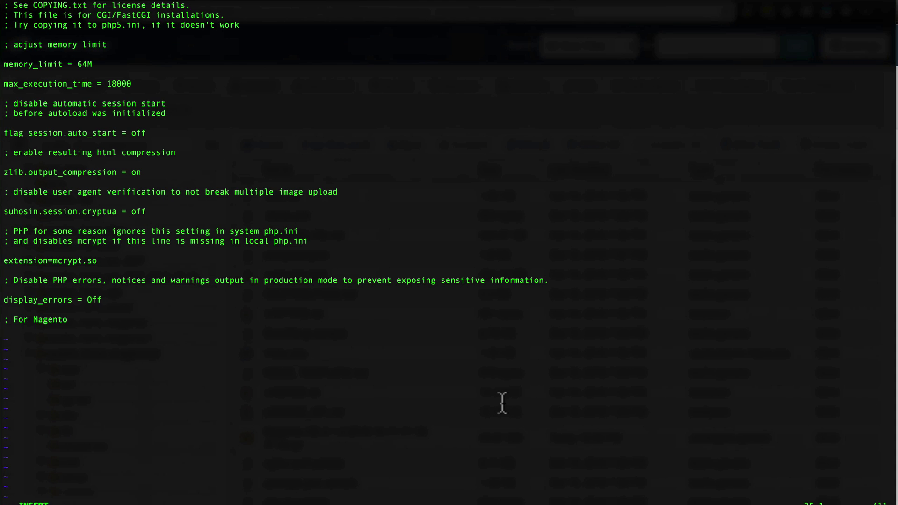
{"action": "type", "text": "always_populr"}
{"action": "key", "text": "BackSpace"}
{"action": "type", "text": "ate_raw_post_data"}
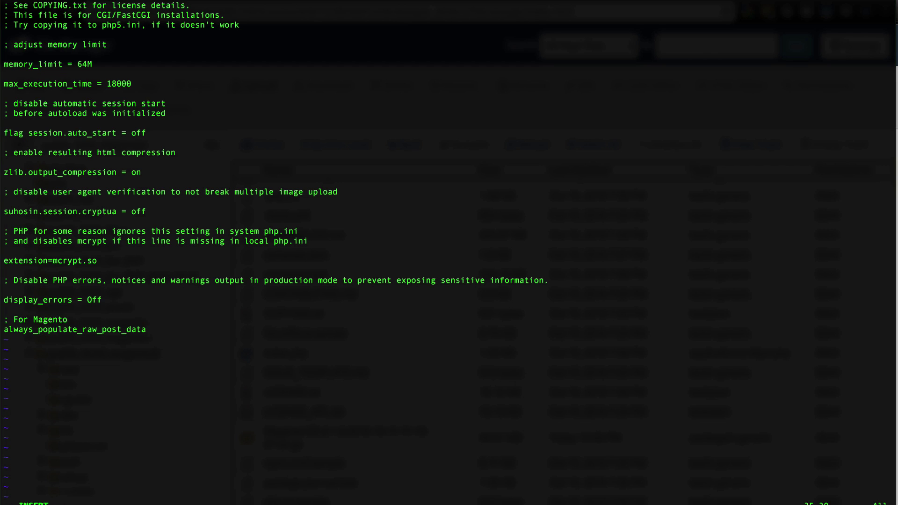
{"action": "type", "text": " = -1"}
{"action": "key", "text": "Escape"}
{"action": "key", "text": "ctrl+Right"}
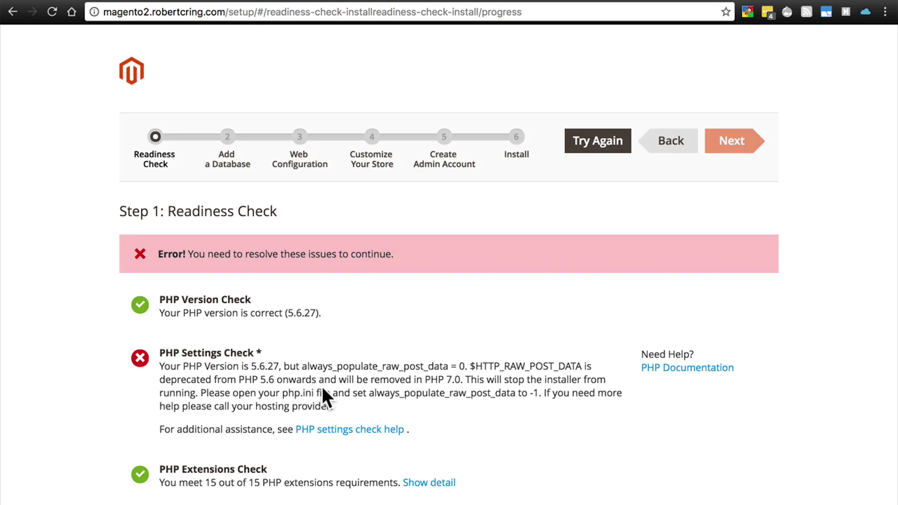
Go from the Magento readiness page to cPanel's home page and its Software tools.
{"action": "key", "text": "super+shift+4"}
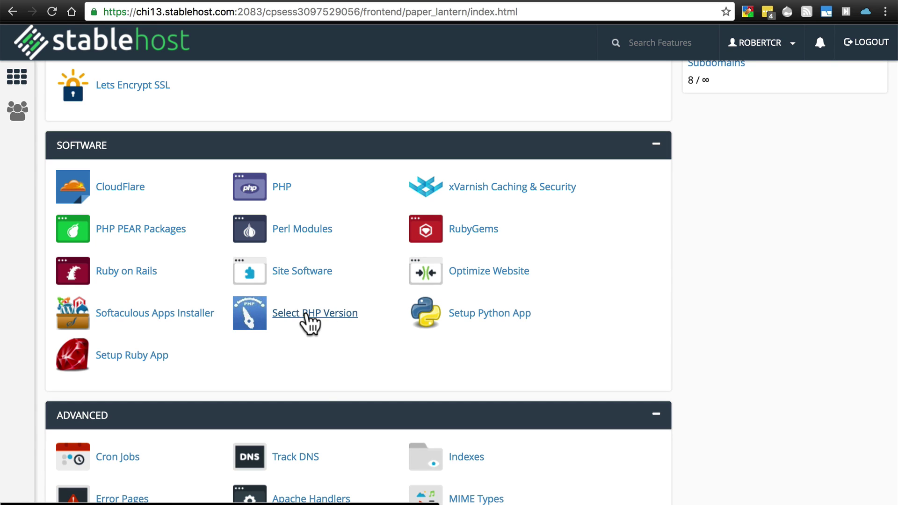
Review the PHP 5.6 extension settings in cPanel's PHP Selector against the Magento readiness check.
{"action": "left_click", "coordinate": [314, 318]}
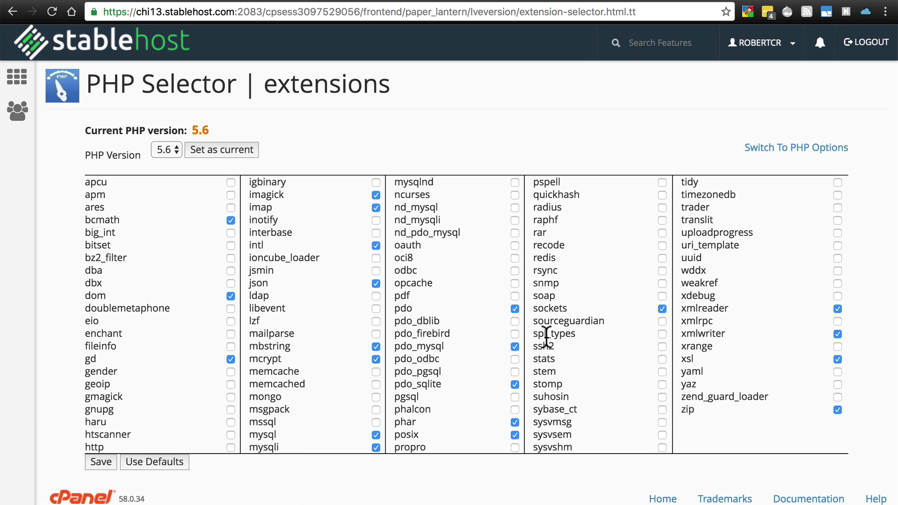
{"action": "mouse_move", "coordinate": [546, 336]}
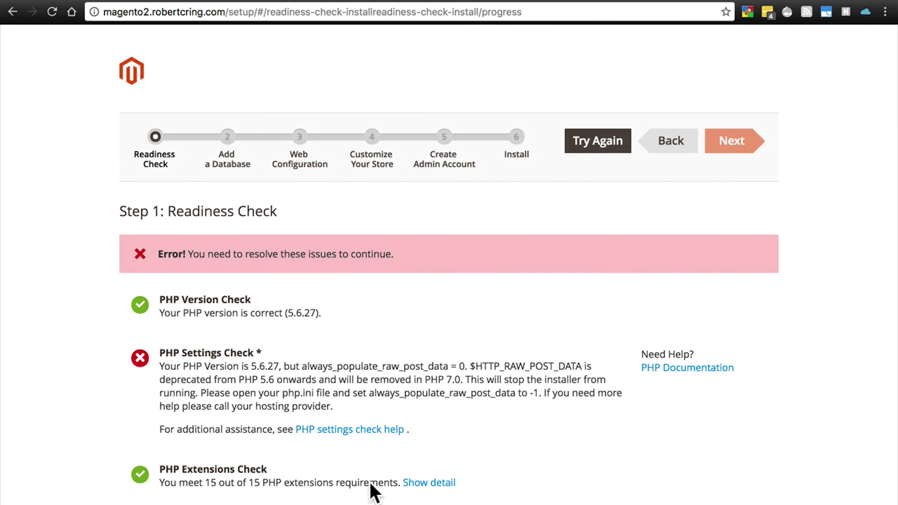
{"action": "key", "text": "ctrl+Left"}
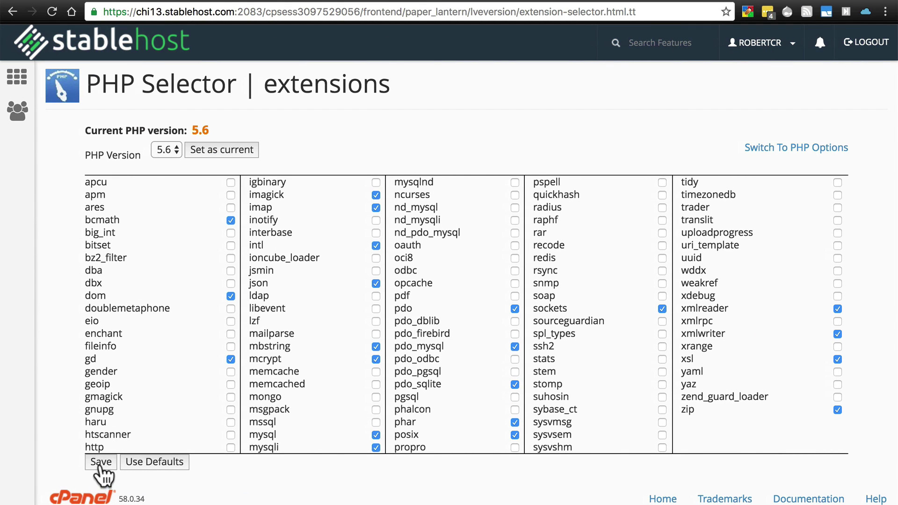
{"action": "key", "text": "ctrl+Right"}
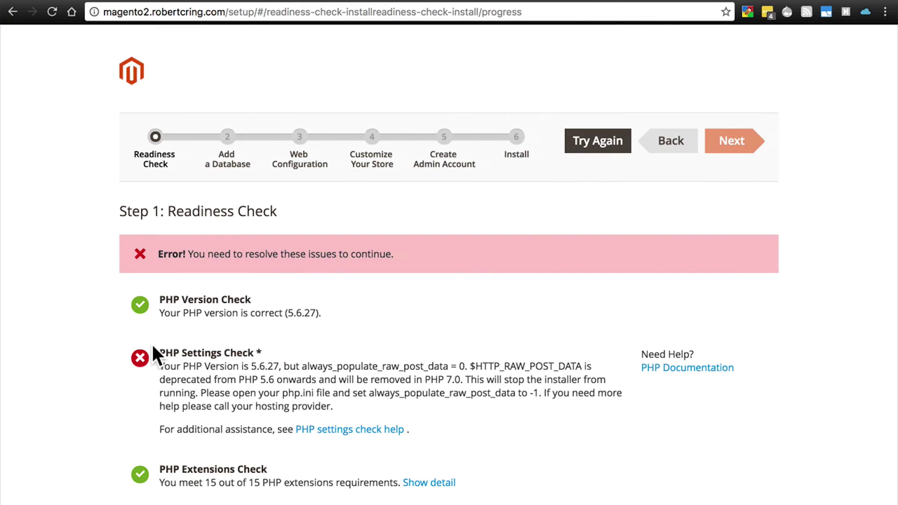
{"action": "key", "text": "ctrl+Left"}
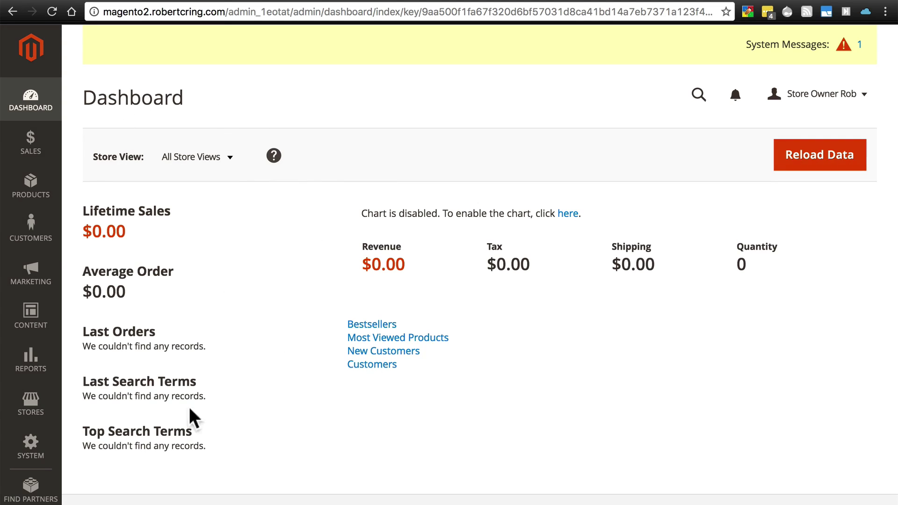
Scroll down and back up through the Magento admin dashboard.
{"action": "scroll", "coordinate": [260, 278], "scroll_direction": "down", "scroll_amount": 3}
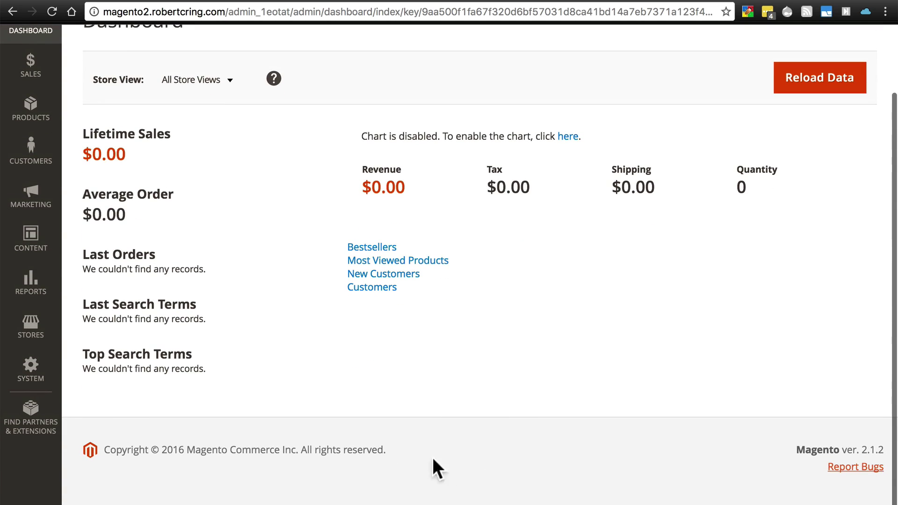
{"action": "scroll", "coordinate": [391, 457], "scroll_direction": "up", "scroll_amount": 3}
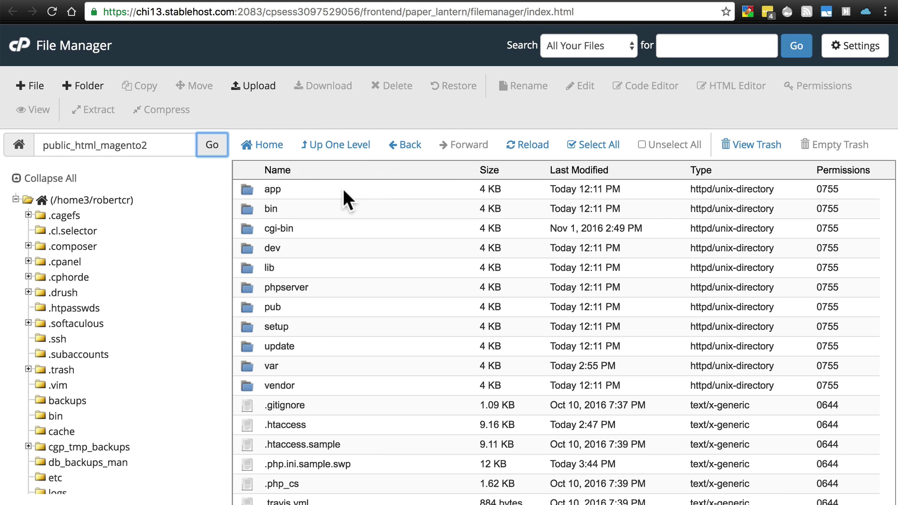
Open app/etc/di.xml in the File Manager's code editor.
{"action": "double_click", "coordinate": [344, 189]}
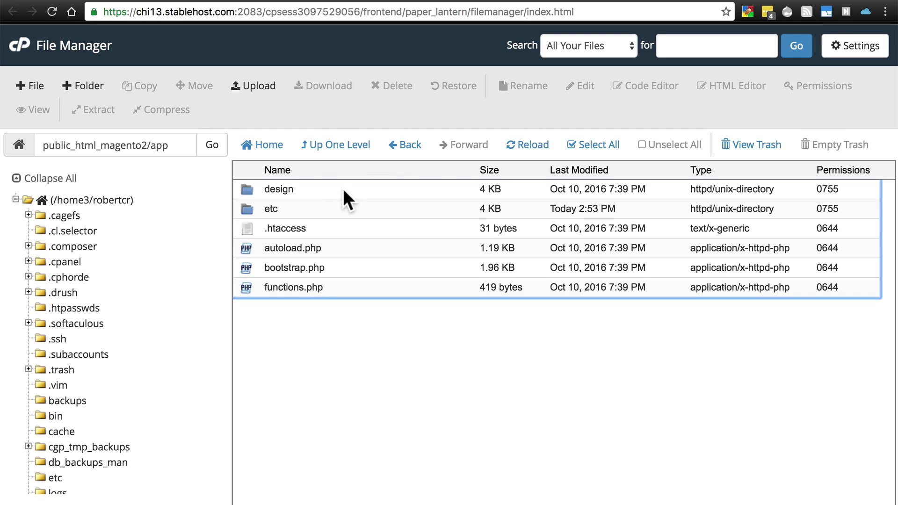
{"action": "double_click", "coordinate": [326, 208]}
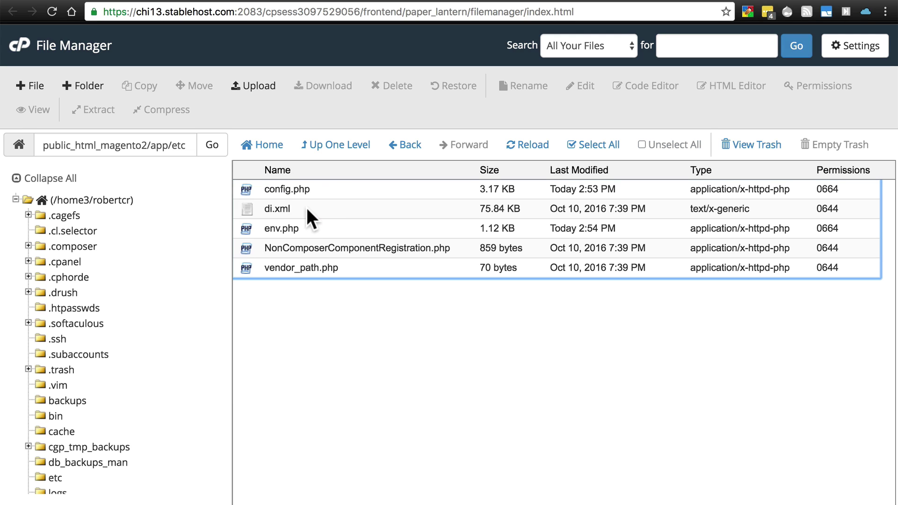
{"action": "right_click", "coordinate": [307, 209]}
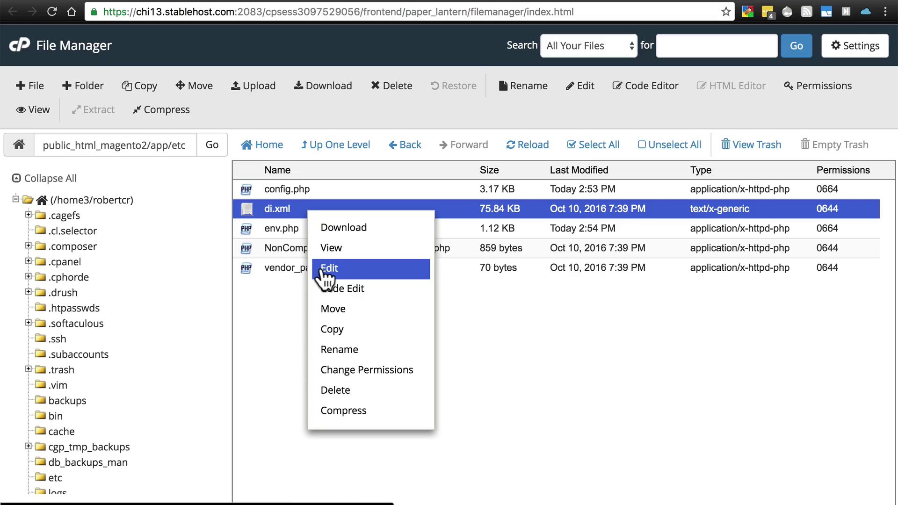
{"action": "left_click", "coordinate": [326, 271]}
{"action": "scroll", "coordinate": [396, 232], "scroll_direction": "down", "scroll_amount": 5}
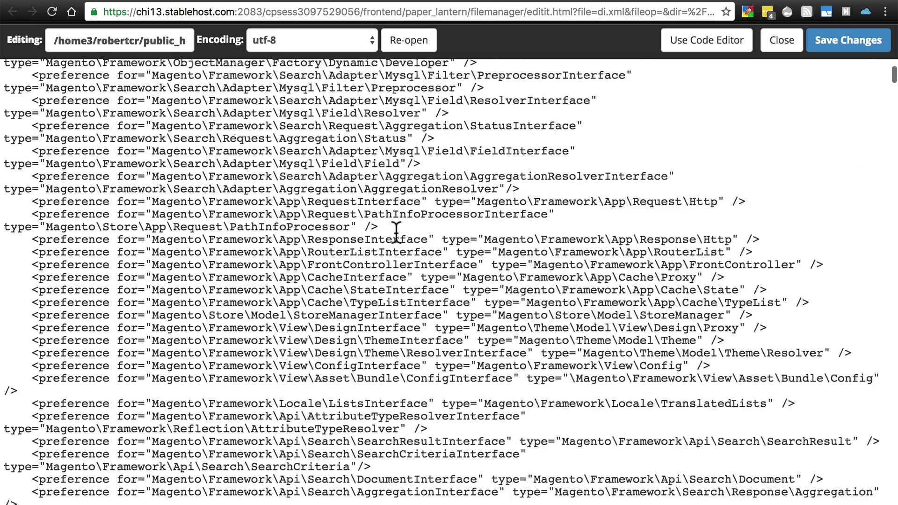
{"action": "scroll", "coordinate": [397, 233], "scroll_direction": "down", "scroll_amount": 20}
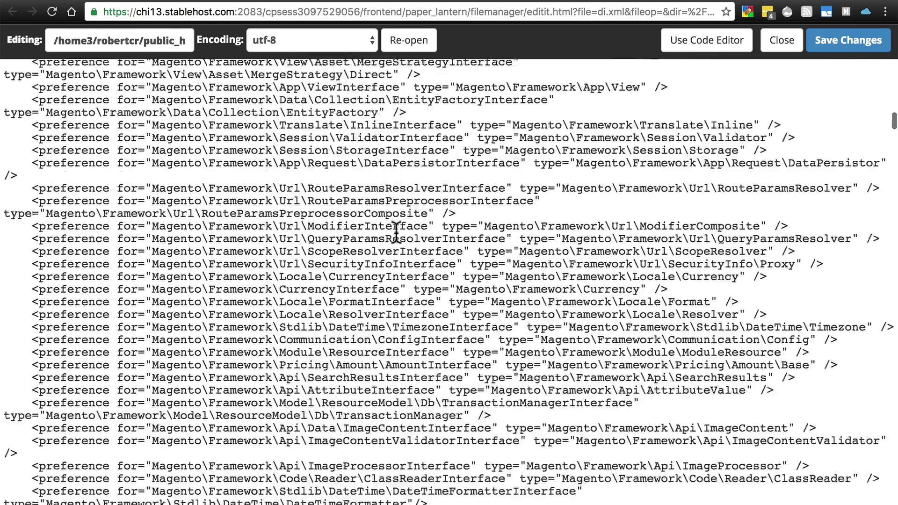
{"action": "scroll", "coordinate": [397, 233], "scroll_direction": "down", "scroll_amount": 5}
{"action": "scroll", "coordinate": [397, 232], "scroll_direction": "up", "scroll_amount": 20}
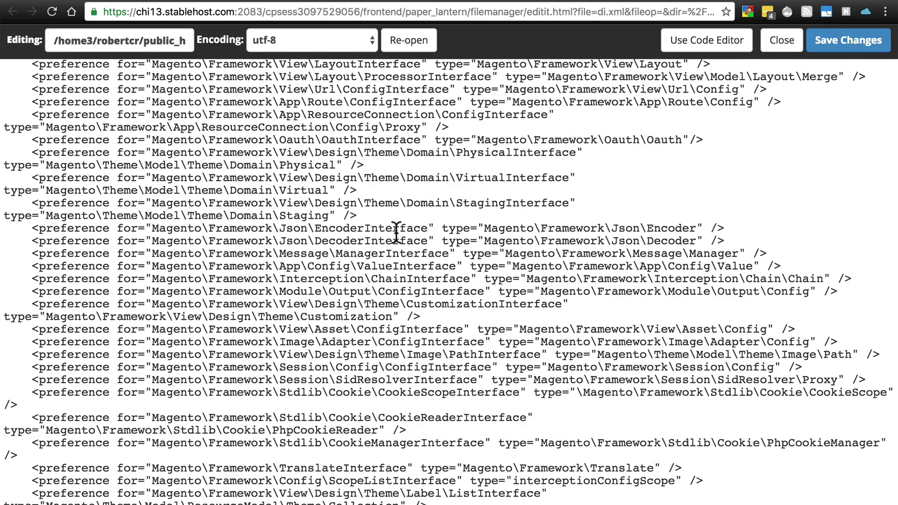
Under developerMaterialization, change view_preprocessed's Symlink strategy to Copy and save di.xml.
{"action": "key", "text": "super+f"}
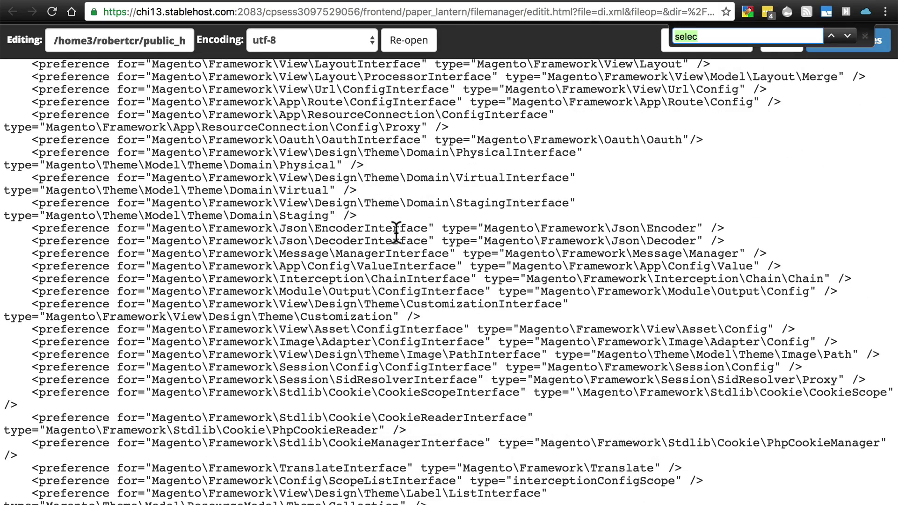
{"action": "type", "text": "d"}
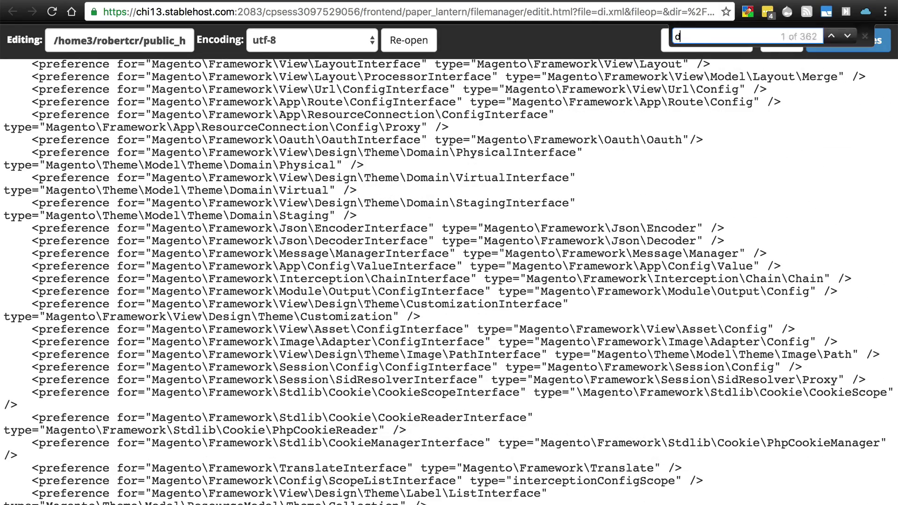
{"action": "type", "text": "evelopermateril"}
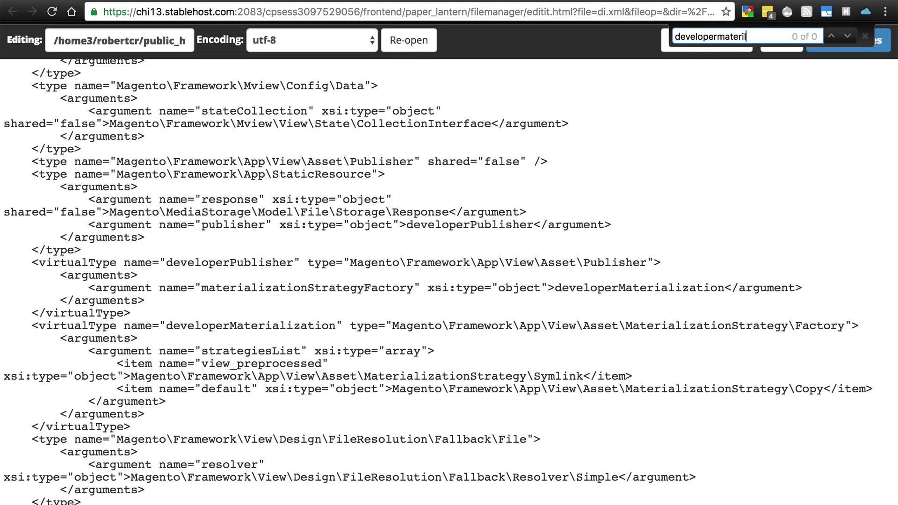
{"action": "key", "text": "BackSpace"}
{"action": "type", "text": "alization"}
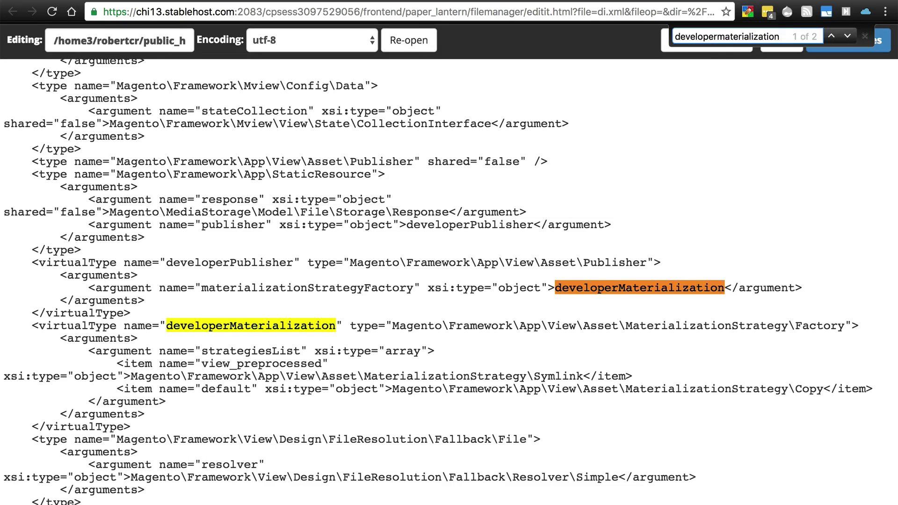
{"action": "scroll", "coordinate": [144, 354], "scroll_direction": "down", "scroll_amount": 3}
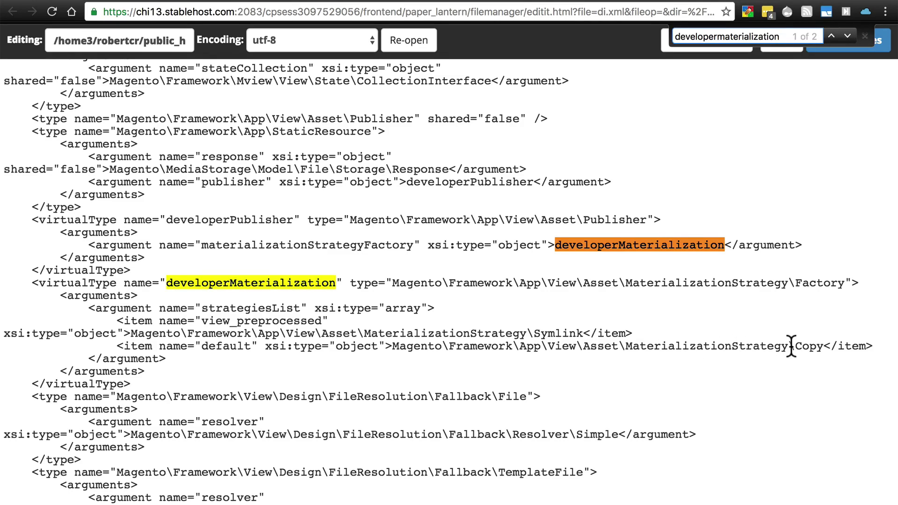
{"action": "double_click", "coordinate": [538, 333]}
{"action": "type", "text": "Copy"}
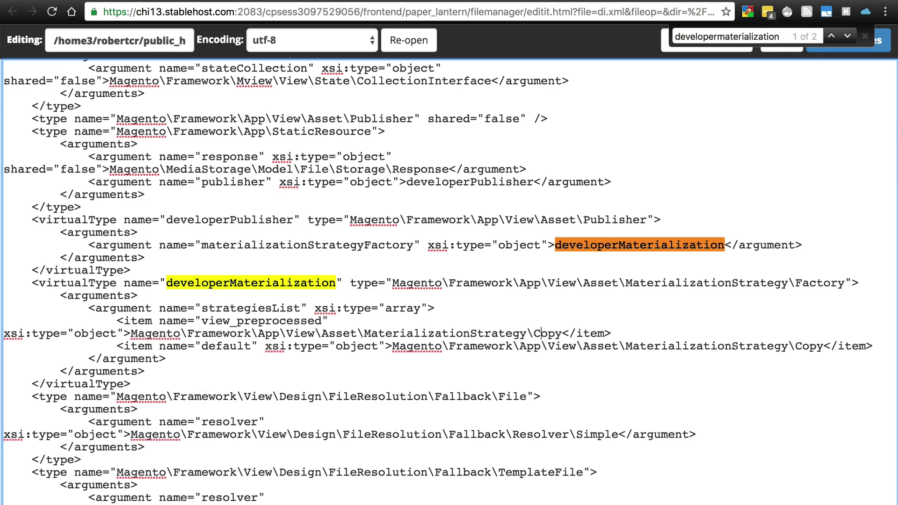
{"action": "key", "text": "Escape"}
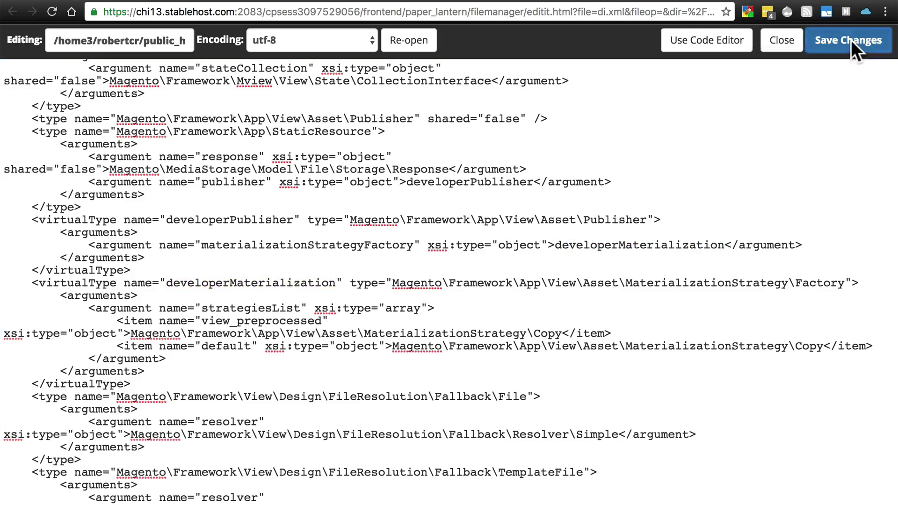
{"action": "left_click", "coordinate": [851, 40]}
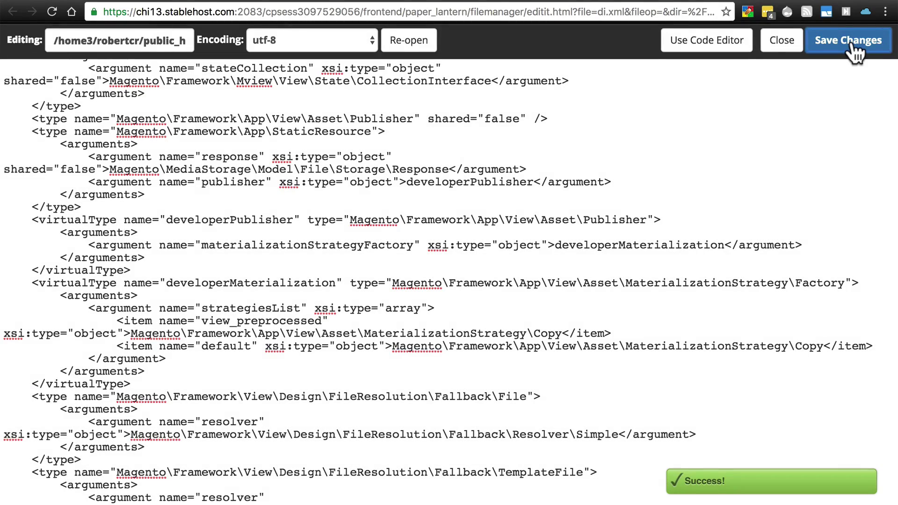
Leave the editor and navigate from app/etc to public_html_magento2/pub/static.
{"action": "left_click", "coordinate": [783, 40]}
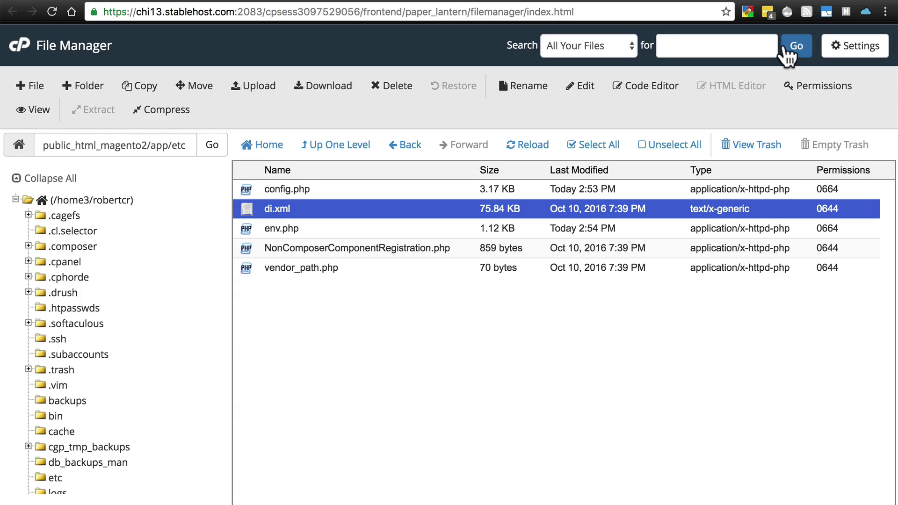
{"action": "left_click", "coordinate": [353, 146]}
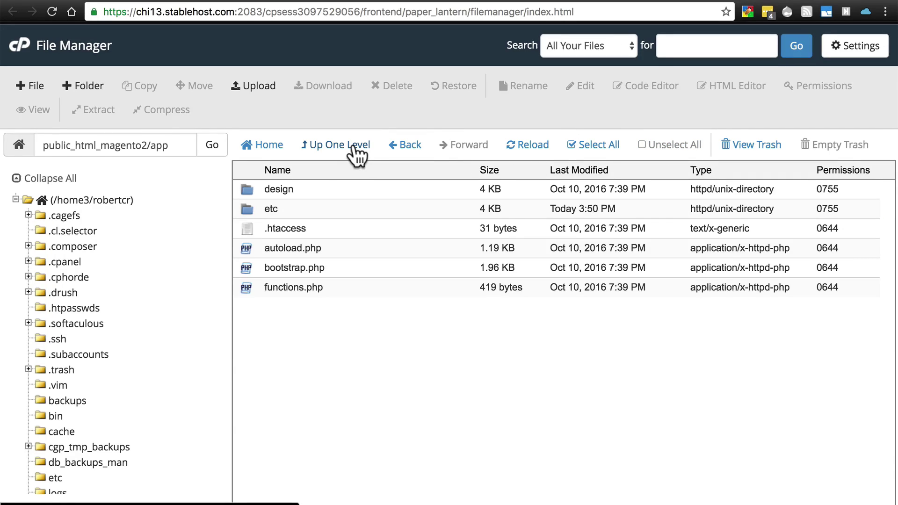
{"action": "left_click", "coordinate": [353, 146]}
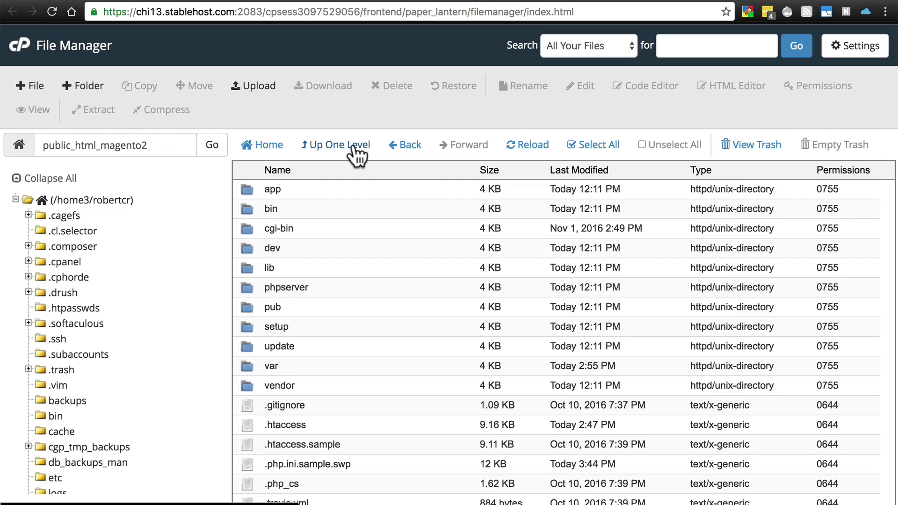
{"action": "double_click", "coordinate": [304, 307]}
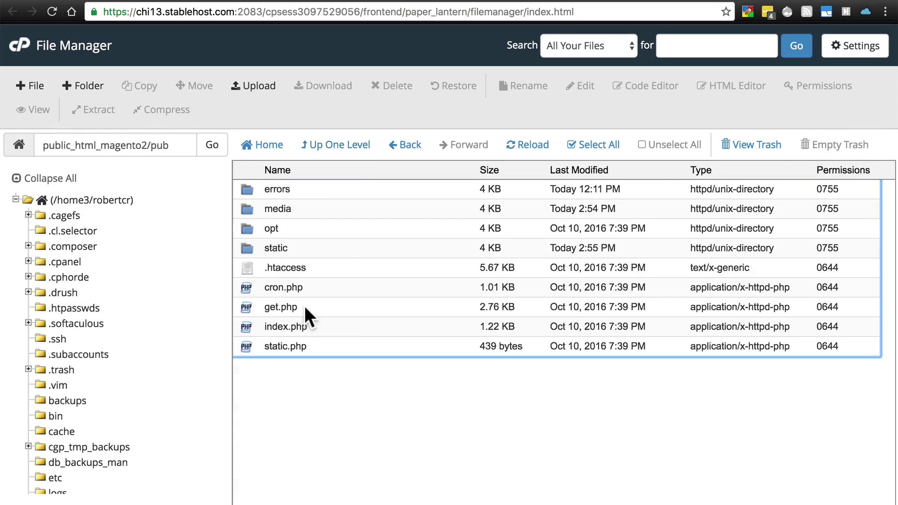
{"action": "double_click", "coordinate": [302, 248]}
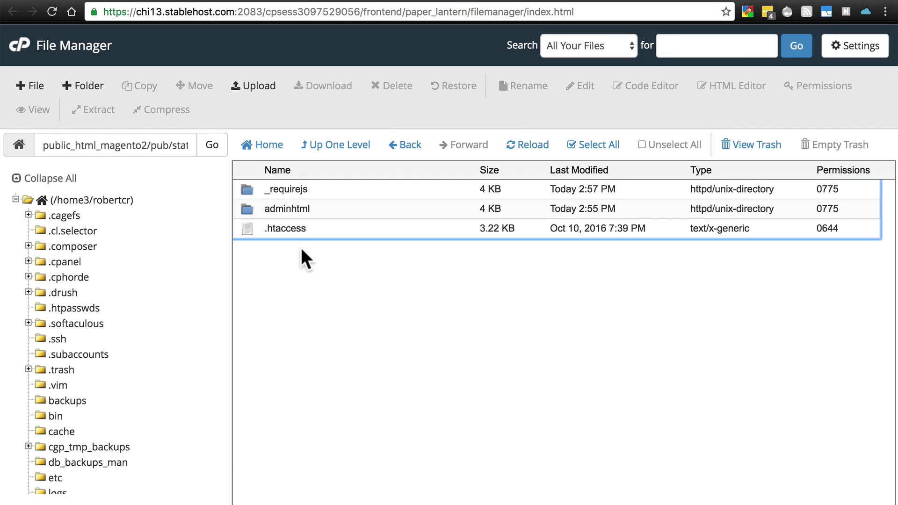
Delete the _requirejs and adminhtml folders, leaving only .htaccess.
{"action": "key", "text": "Down"}
{"action": "left_click", "coordinate": [315, 208], "text": "shift"}
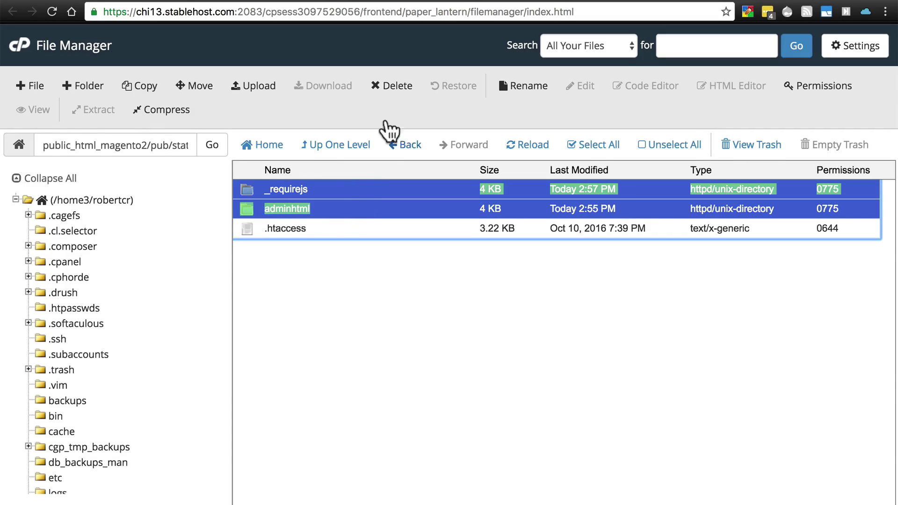
{"action": "left_click", "coordinate": [400, 86]}
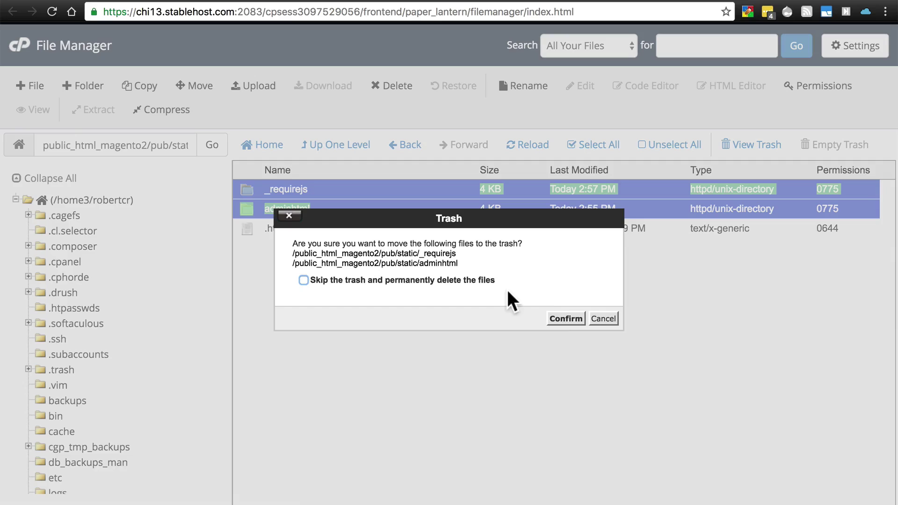
{"action": "left_click", "coordinate": [557, 317]}
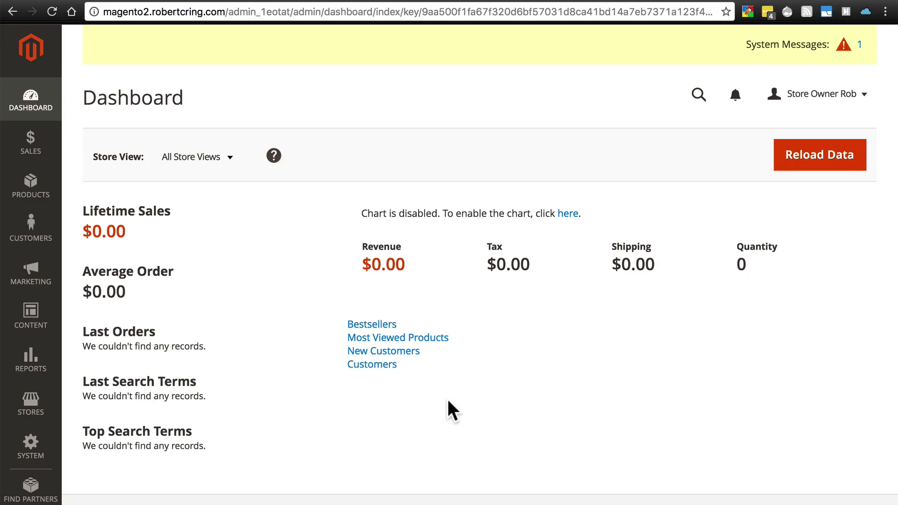
Reload the dashboard and confirm the Products, Sales, Reports, Content and System menus open.
{"action": "key", "text": "super+r"}
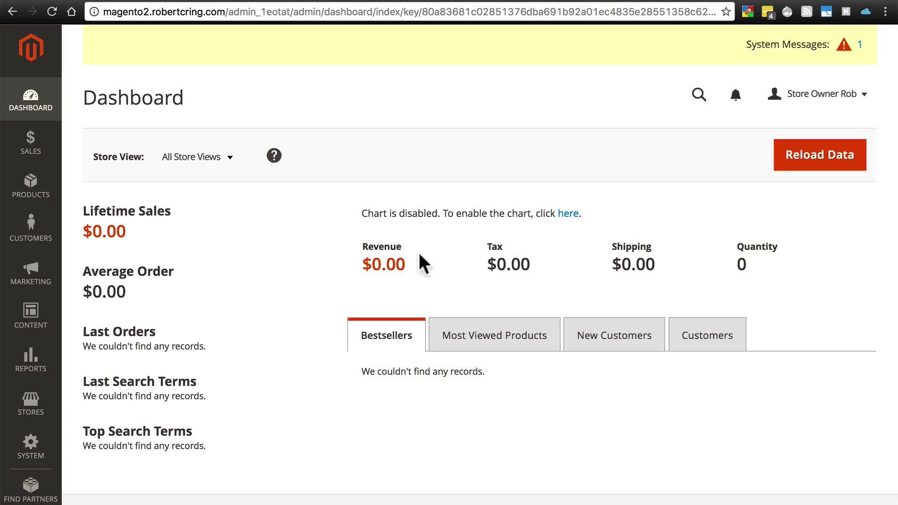
{"action": "left_click", "coordinate": [33, 183]}
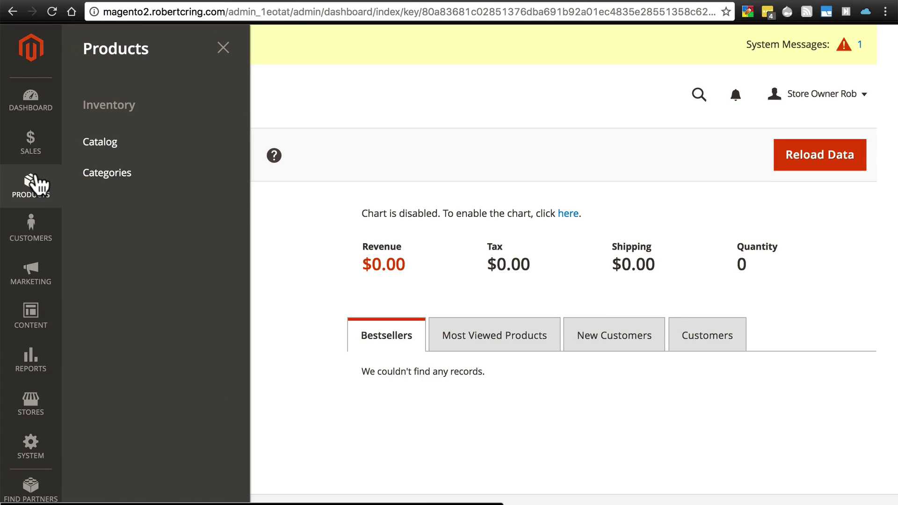
{"action": "left_click", "coordinate": [38, 150]}
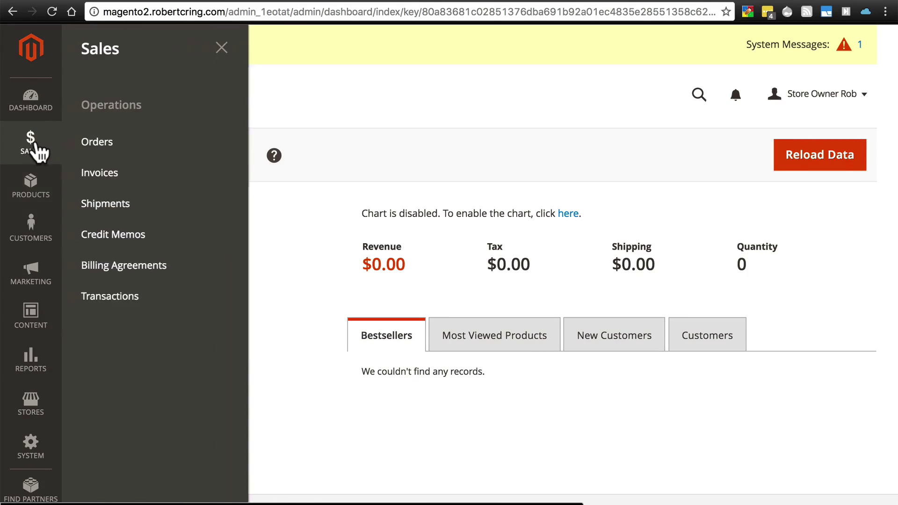
{"action": "left_click", "coordinate": [33, 363]}
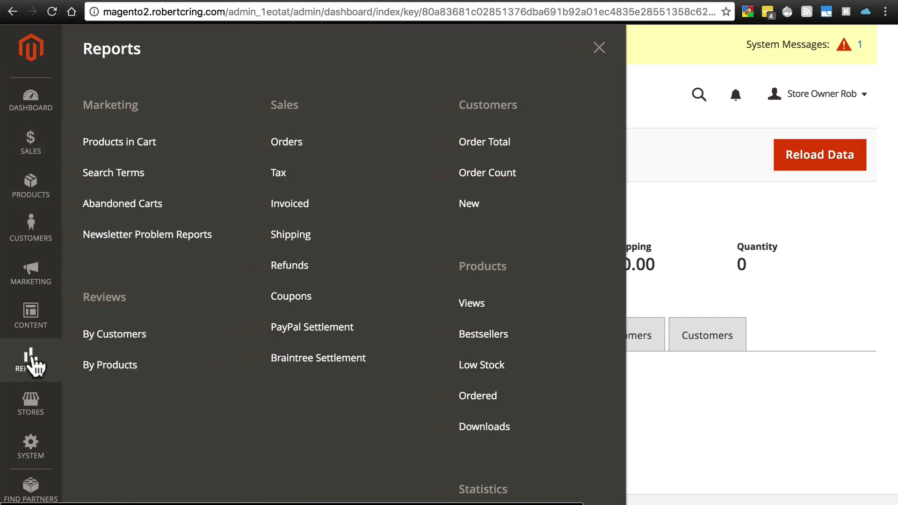
{"action": "left_click", "coordinate": [32, 328]}
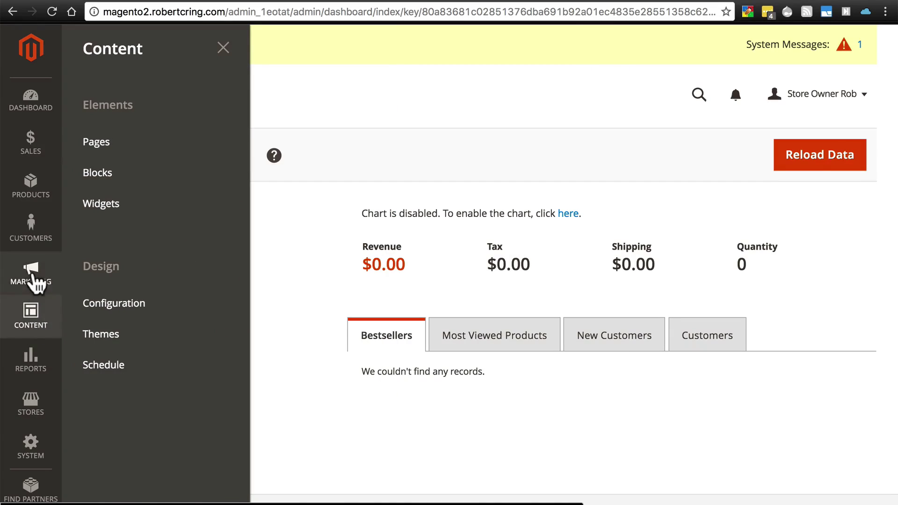
{"action": "left_click", "coordinate": [31, 448]}
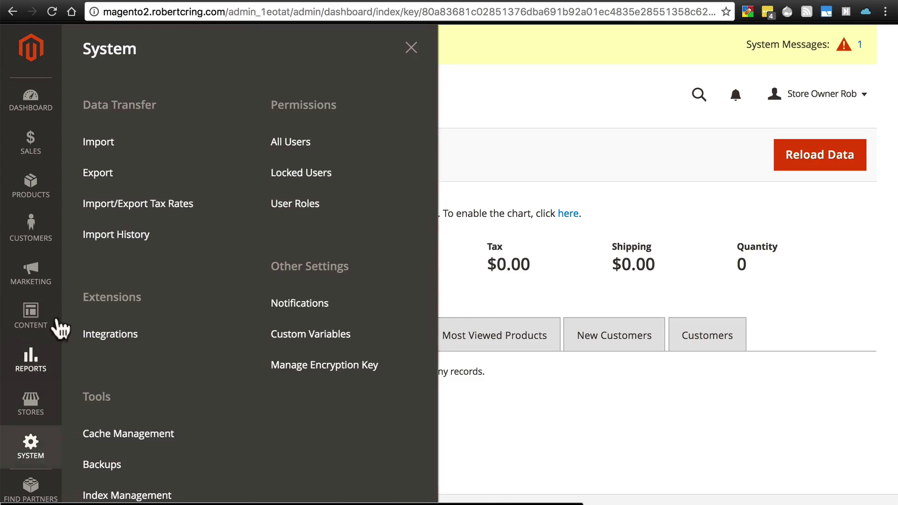
Open Content > Design > Configuration, then open and close the Products menu.
{"action": "left_click", "coordinate": [34, 196]}
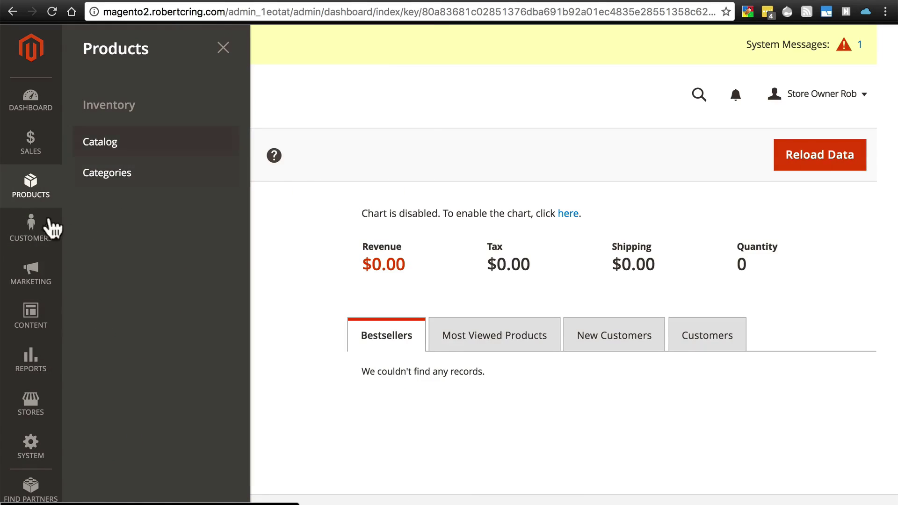
{"action": "left_click", "coordinate": [36, 325]}
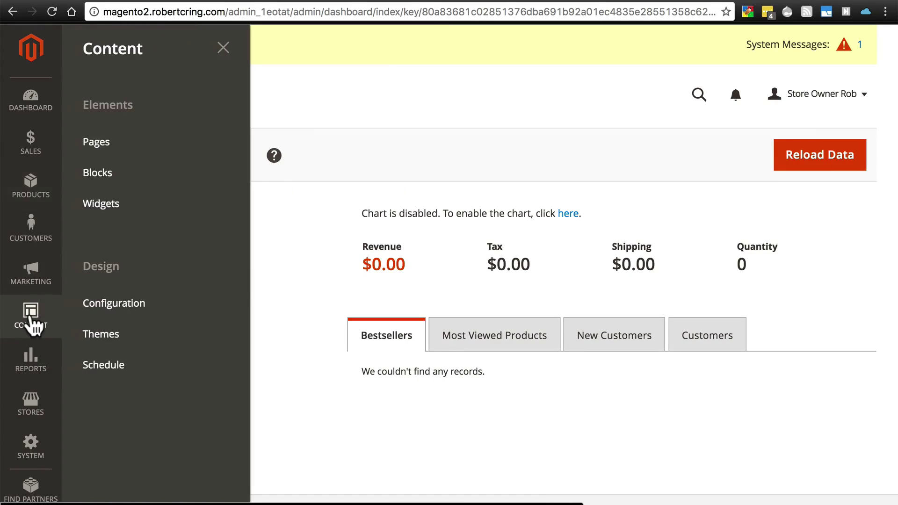
{"action": "left_click", "coordinate": [106, 309]}
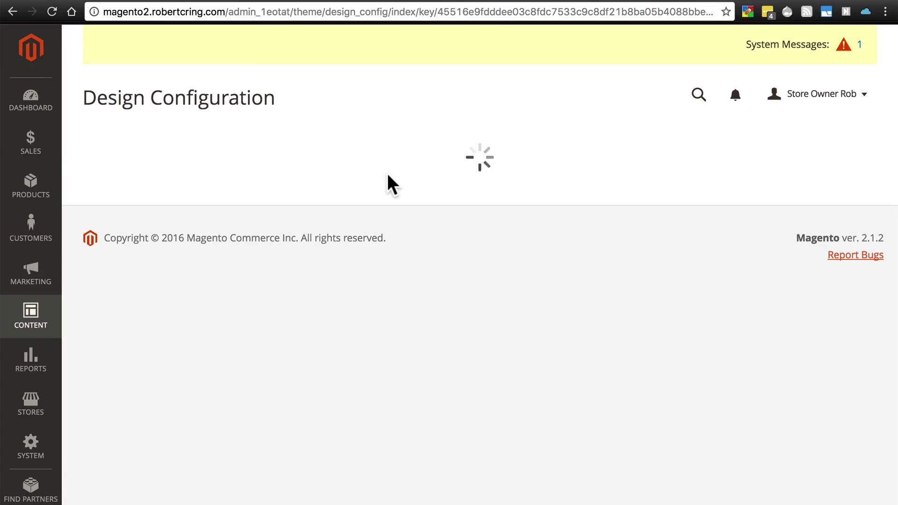
{"action": "left_click", "coordinate": [35, 193]}
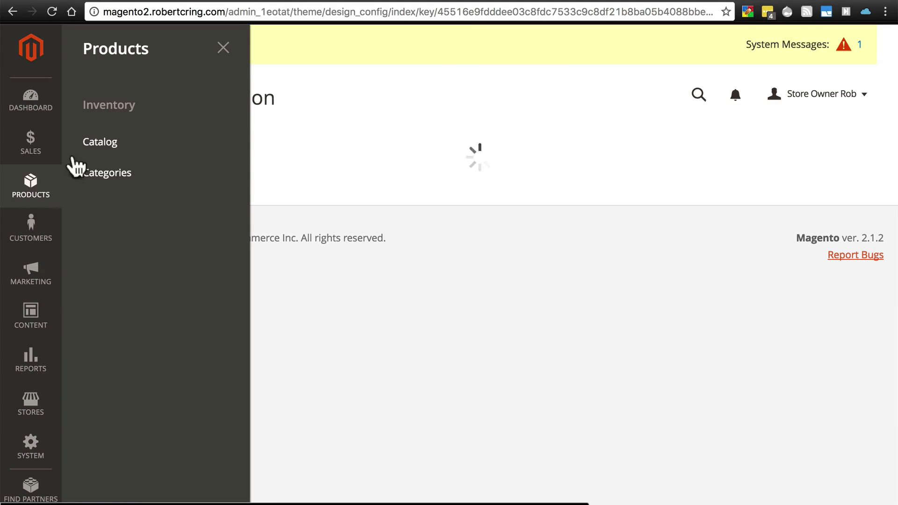
{"action": "left_click", "coordinate": [223, 48]}
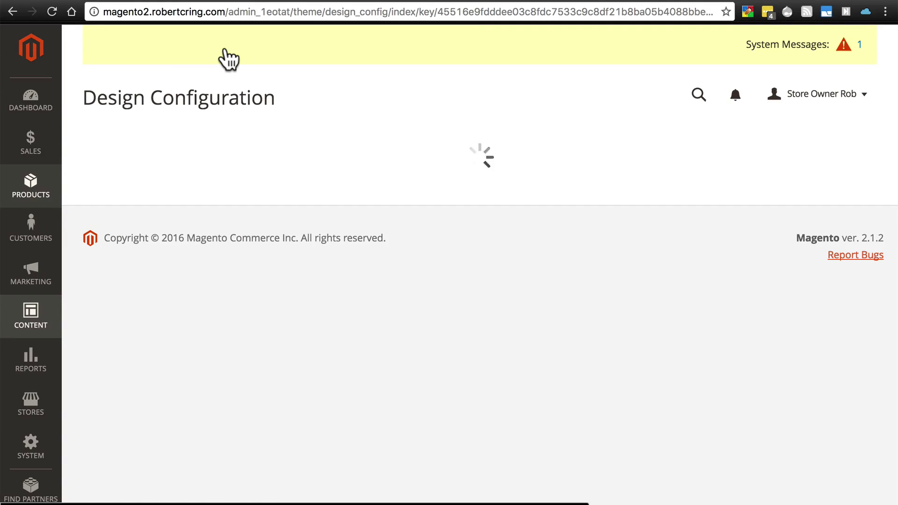